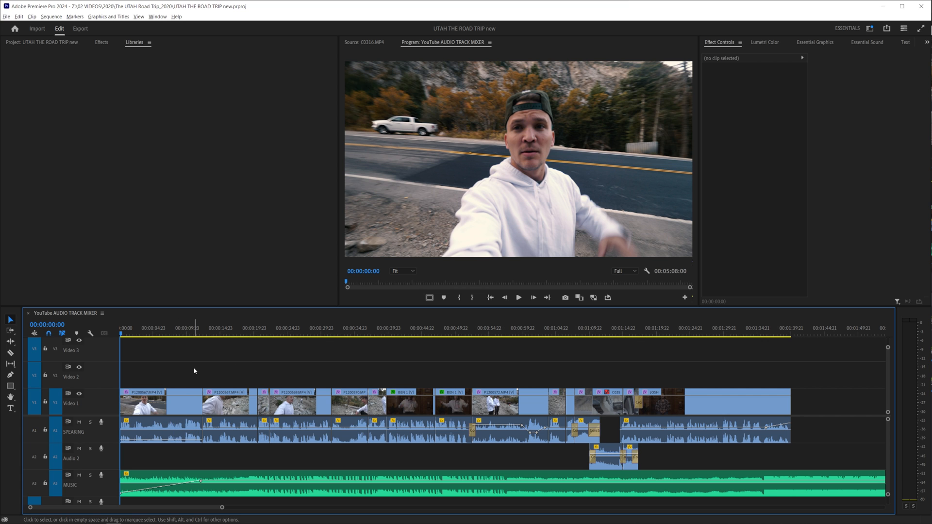
Apply the Fill Left with Right audio effect to the first clip on the SPEAKING track and play it back
key("space")
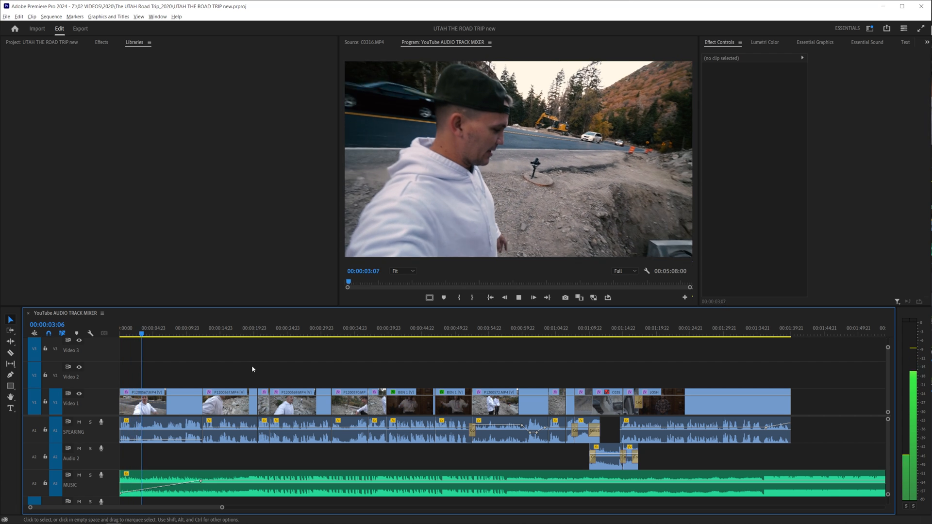
left_click(196, 401)
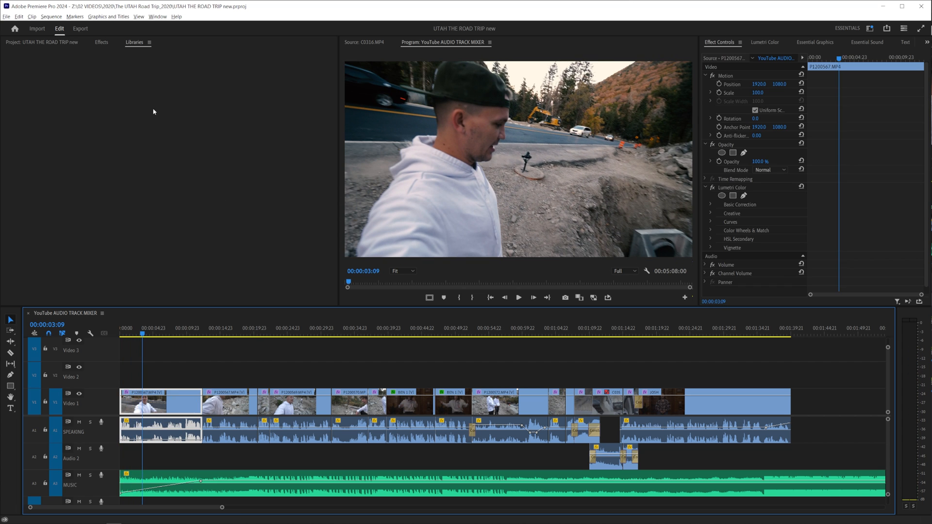
left_click(104, 44)
left_click_drag(56, 101, 190, 439)
left_click(152, 350)
key("space")
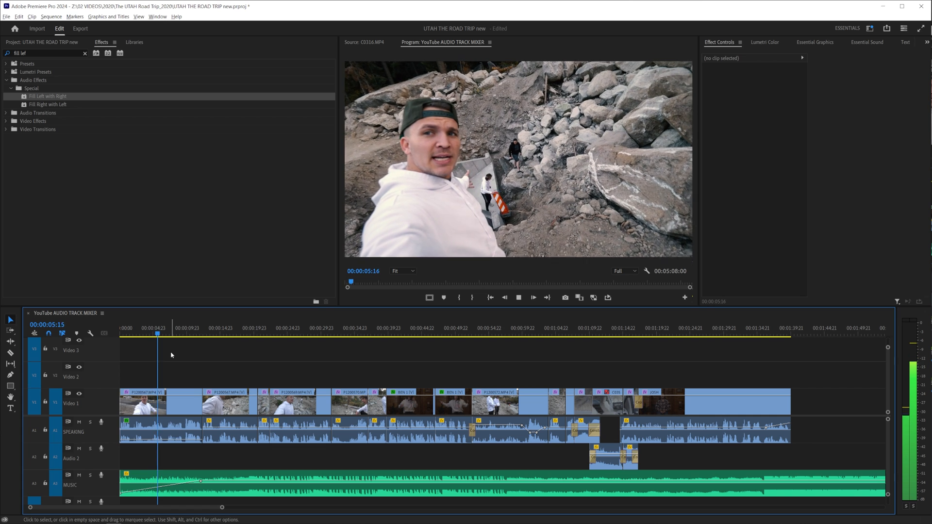
key("space")
Open the Audio Track Mixer for the YouTube AUDIO TRACK MIXER sequence
left_click(169, 439)
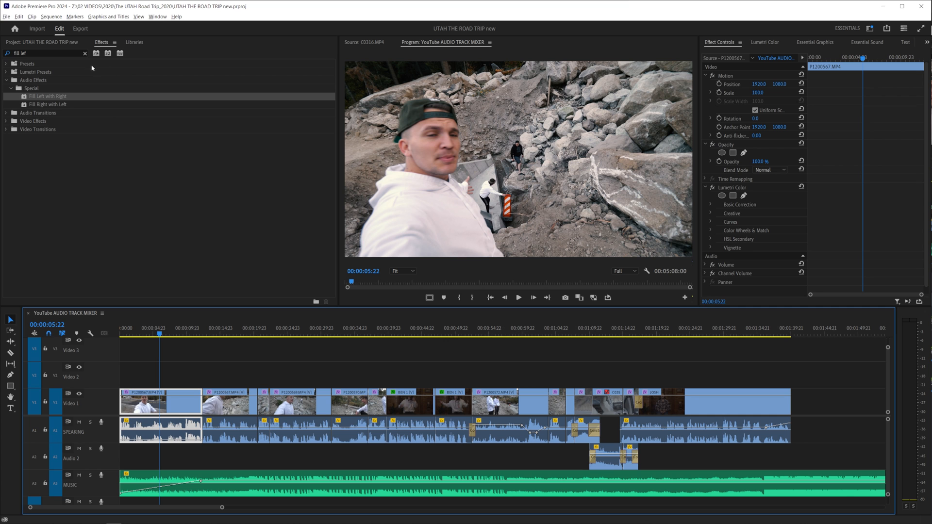
left_click(157, 16)
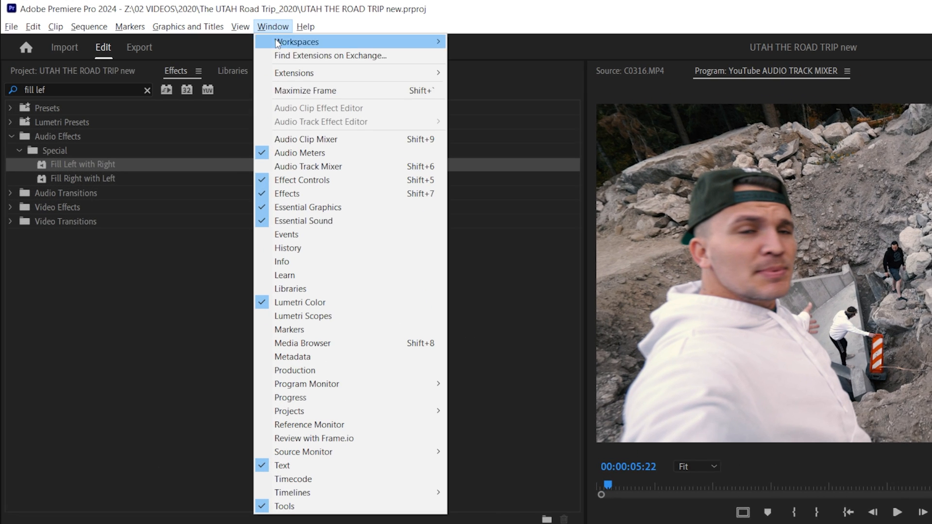
left_click(343, 176)
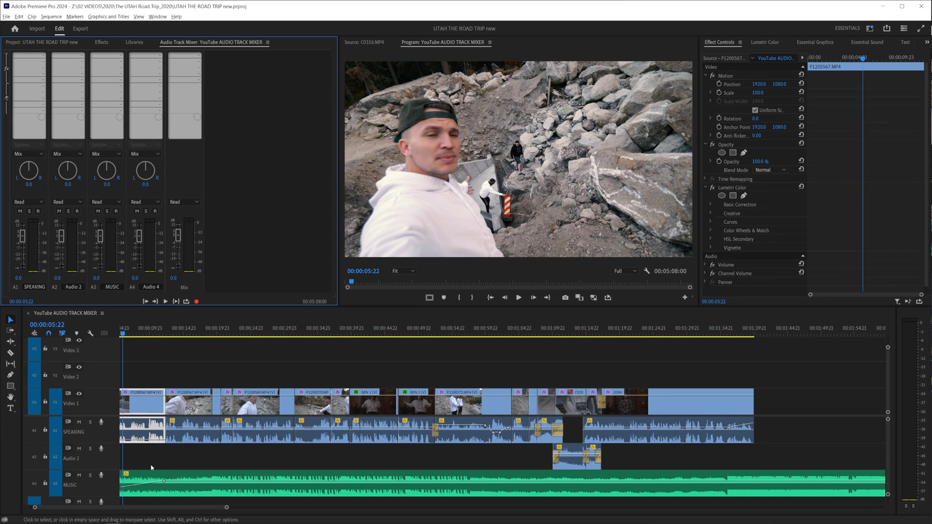
scroll(141, 462, "down", 3)
scroll(141, 463, "up", 3)
scroll(140, 462, "left", 2)
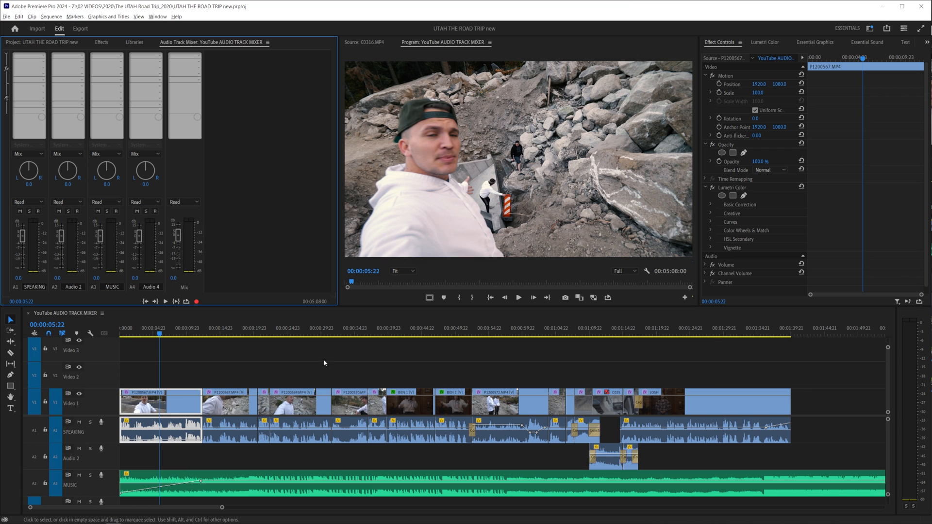
left_click_drag(209, 382, 662, 374)
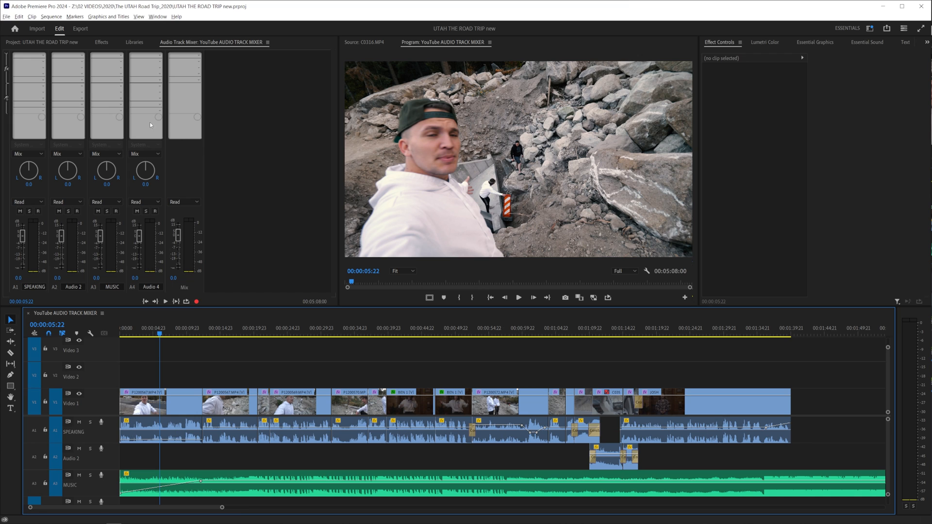
Add the Fill Left with Right effect to the whole SPEAKING track and play the sequence from the start
left_click(44, 56)
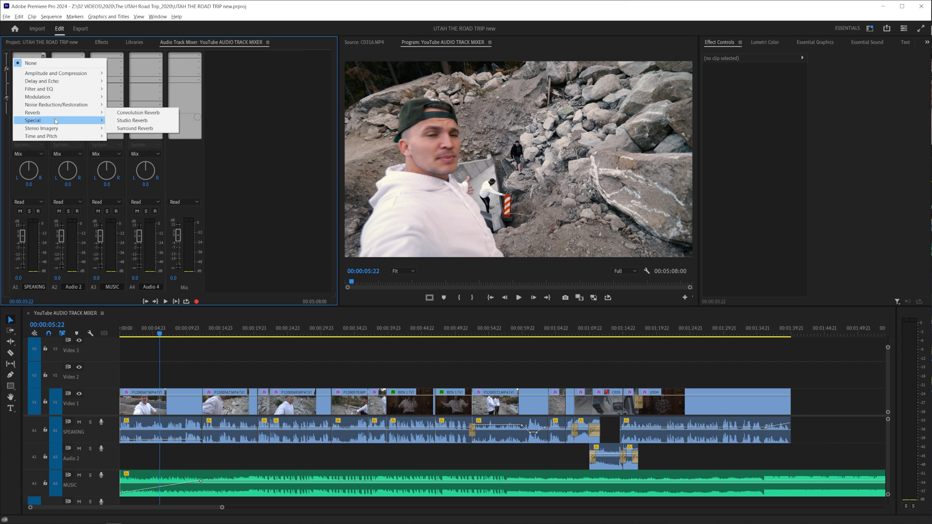
mouse_move(97, 121)
left_click(147, 129)
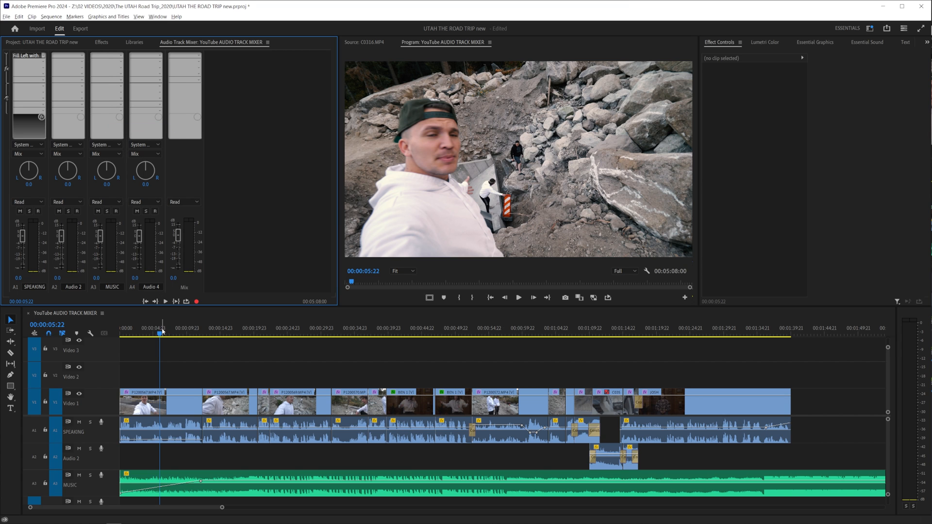
left_click_drag(163, 332, 120, 333)
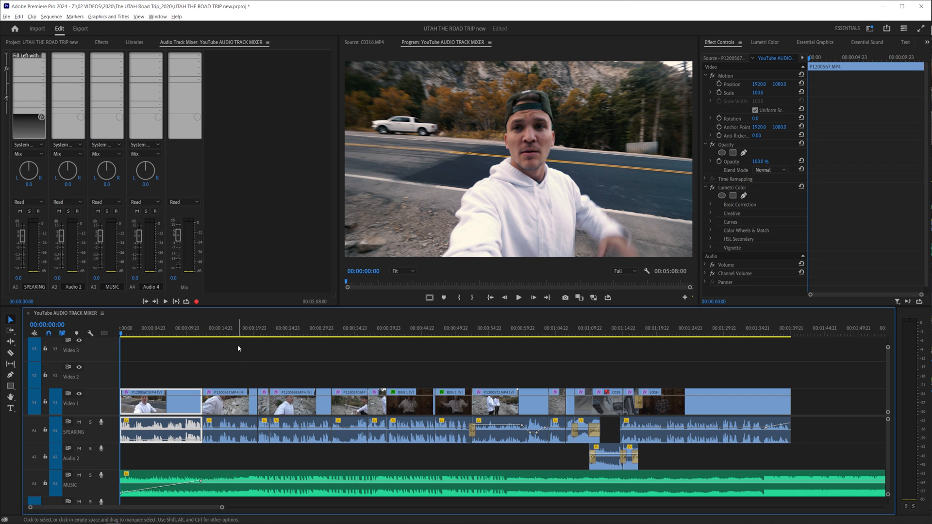
key("space")
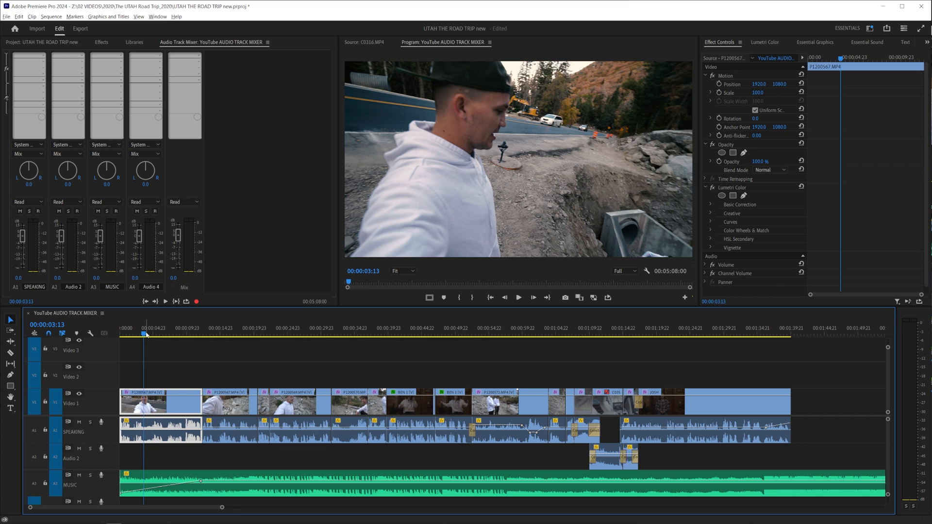
Add the Studio Reverb effect to the whole SPEAKING track
left_click(41, 55)
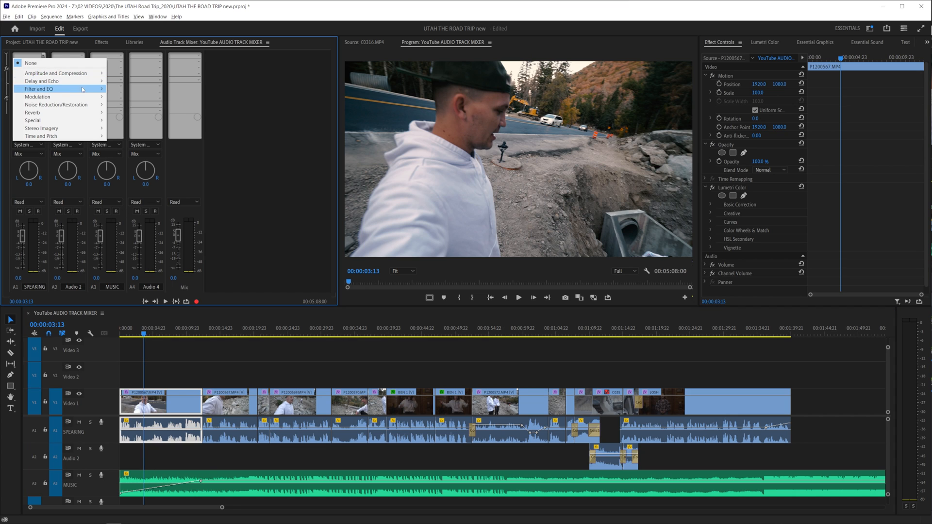
mouse_move(77, 115)
left_click(119, 119)
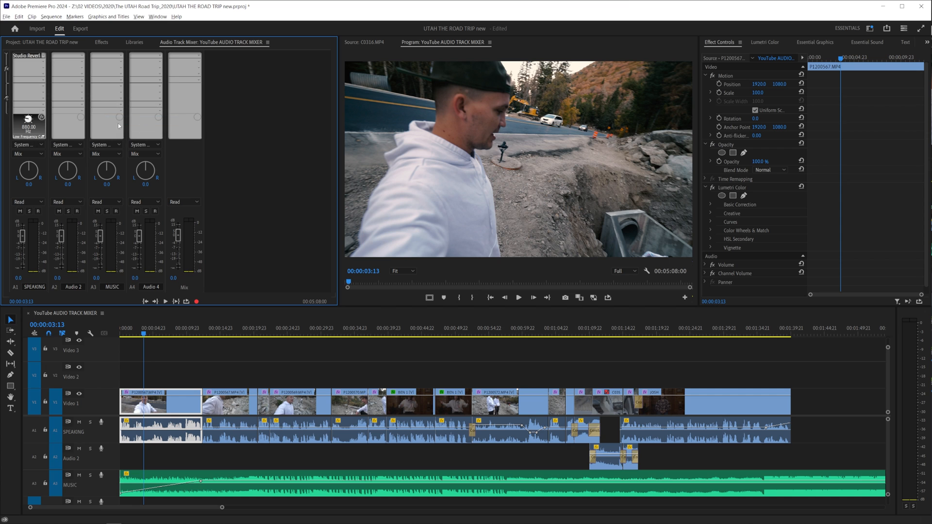
Solo the SPEAKING track and play it back from 00:00:32:11
left_click(226, 347)
left_click(337, 333)
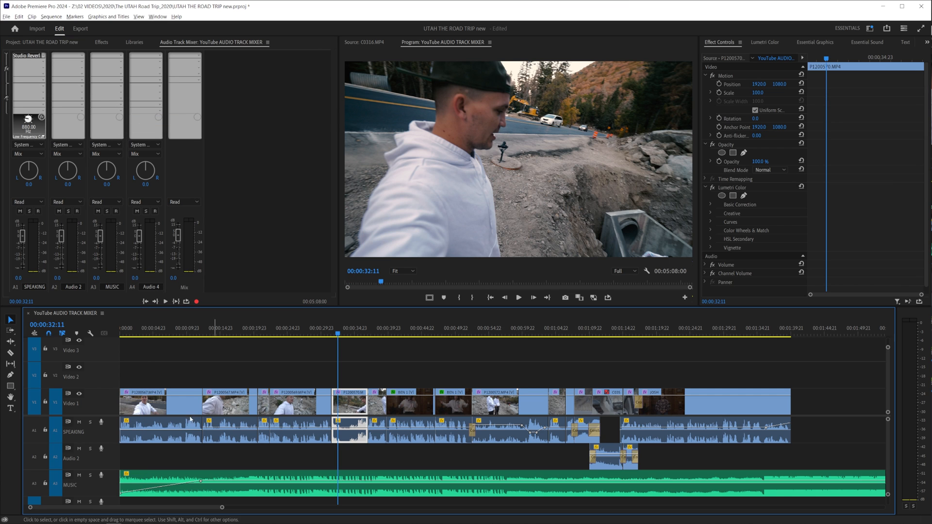
left_click(91, 422)
key("space")
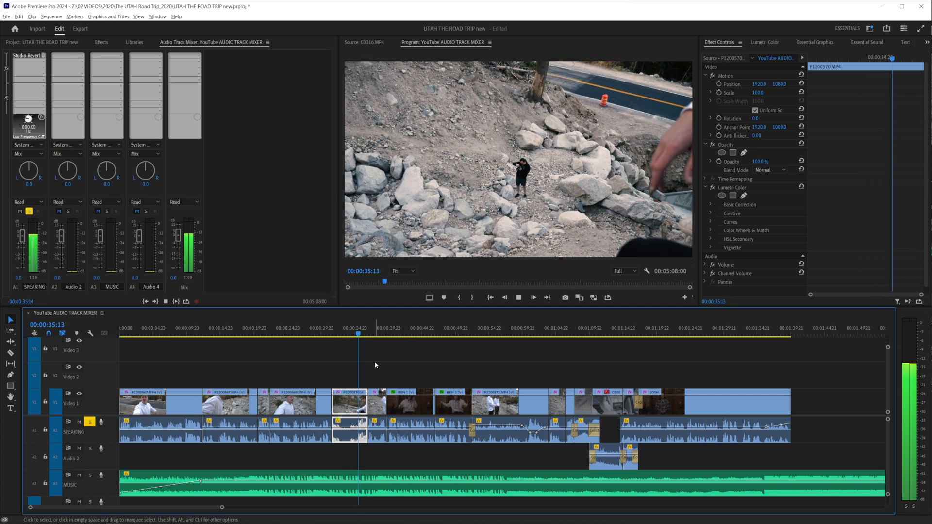
key("space")
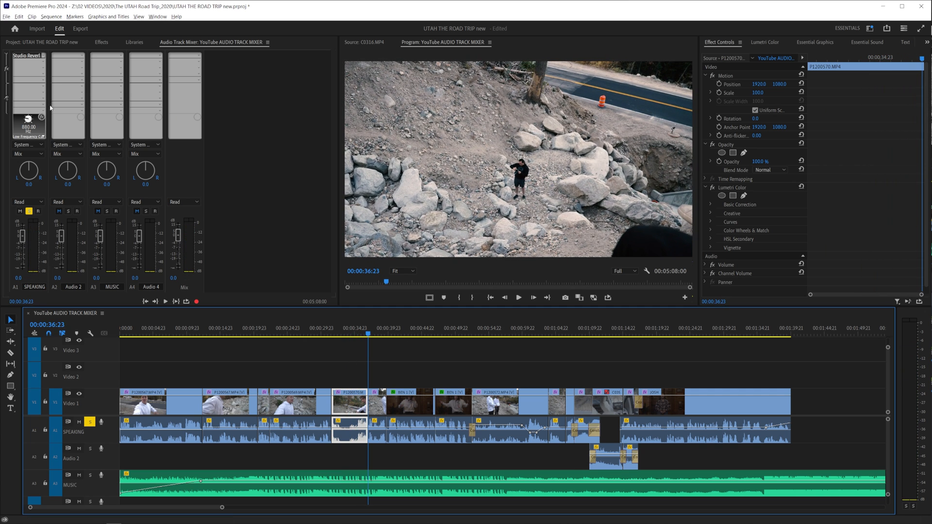
Remove Studio Reverb from the SPEAKING track and move the playhead to 00:00:28:03
left_click(43, 56)
left_click(44, 65)
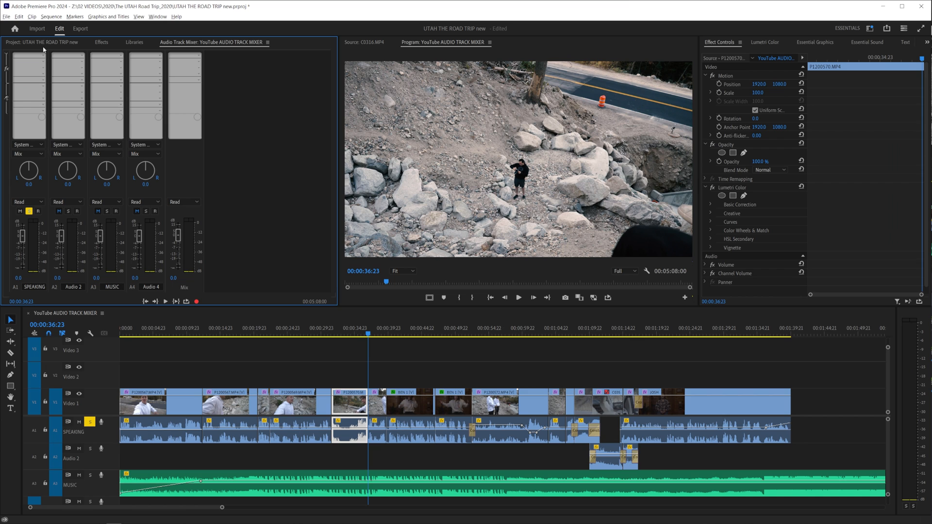
left_click(309, 328)
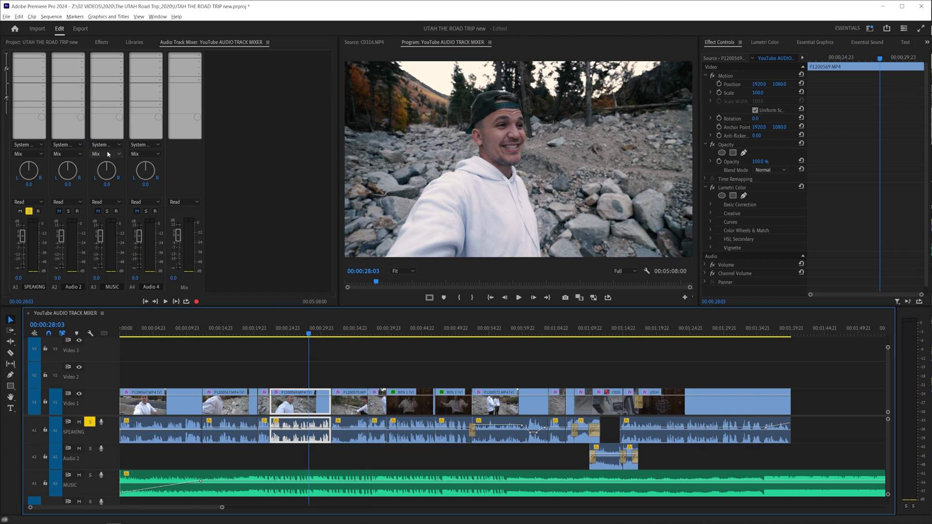
Add a Multiband Compressor to the SPEAKING track and set it to the Broadcast preset
left_click(41, 57)
mouse_move(73, 73)
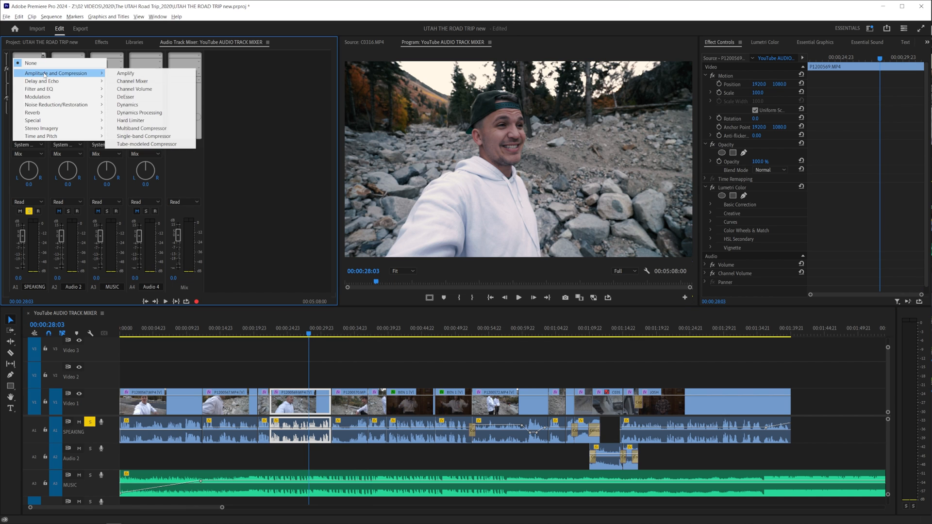
left_click(141, 128)
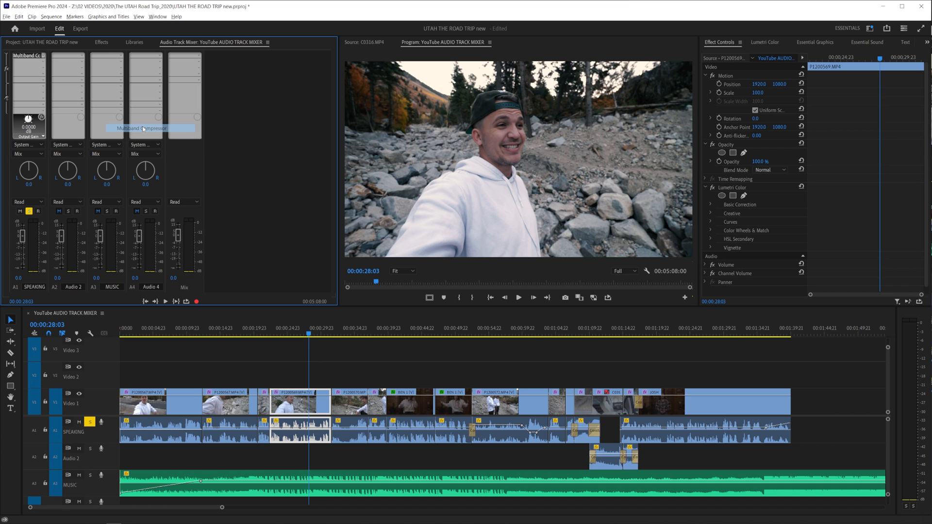
double_click(32, 57)
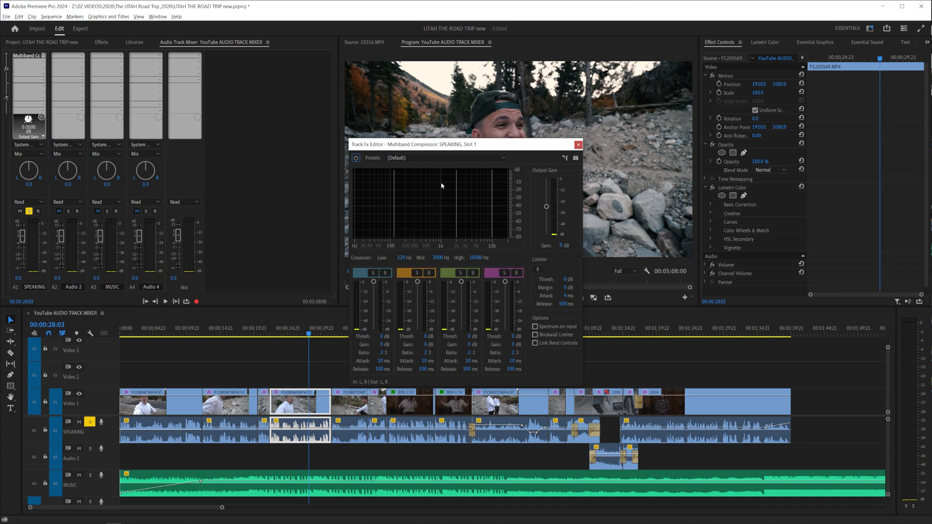
left_click(425, 161)
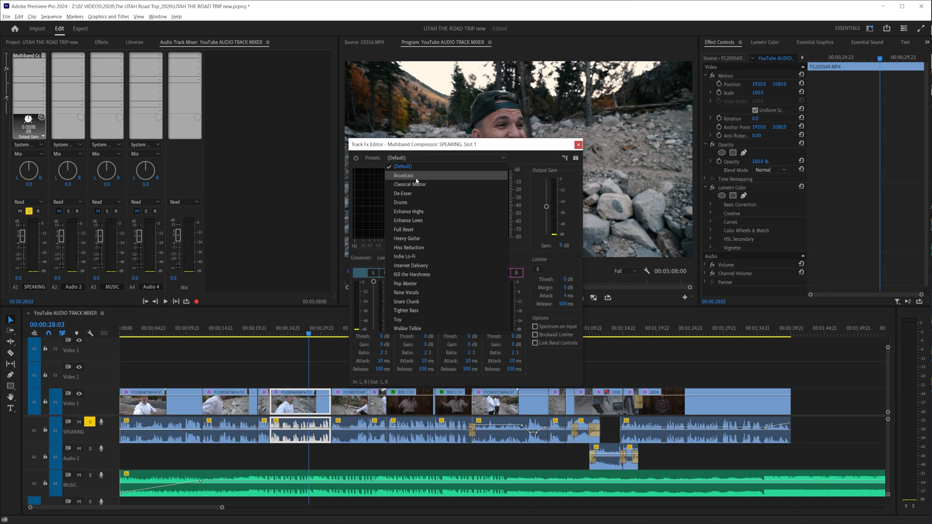
left_click(415, 178)
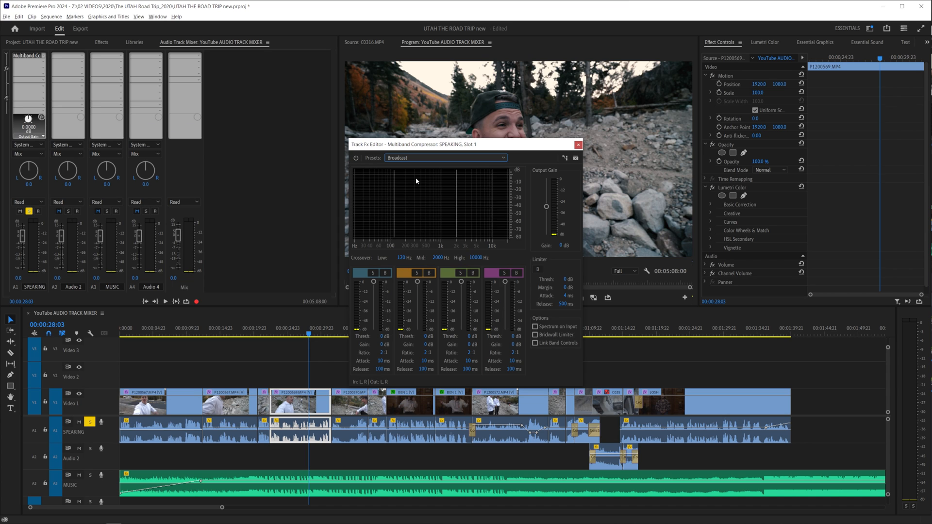
left_click(578, 145)
Play back the compressed SPEAKING track from 00:00:22:21 and park the playhead at 00:00:25:15
left_click(274, 333)
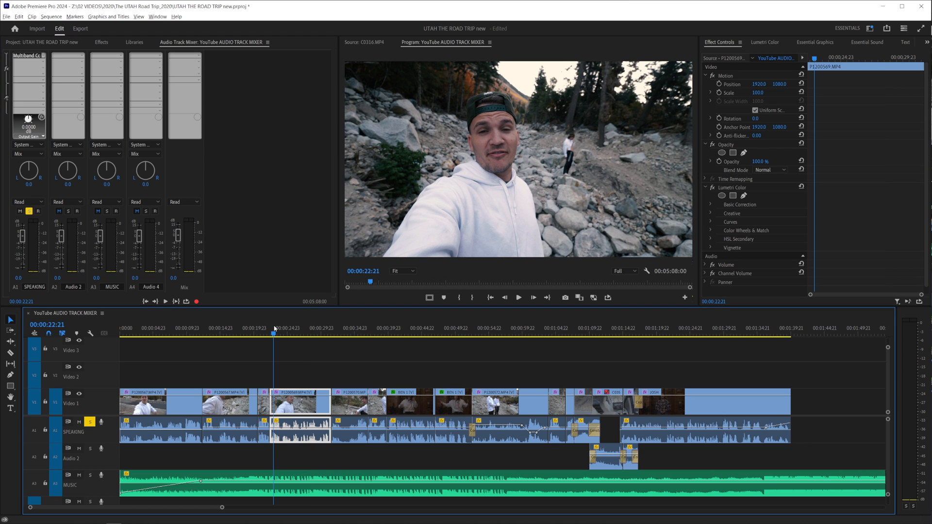
key("space")
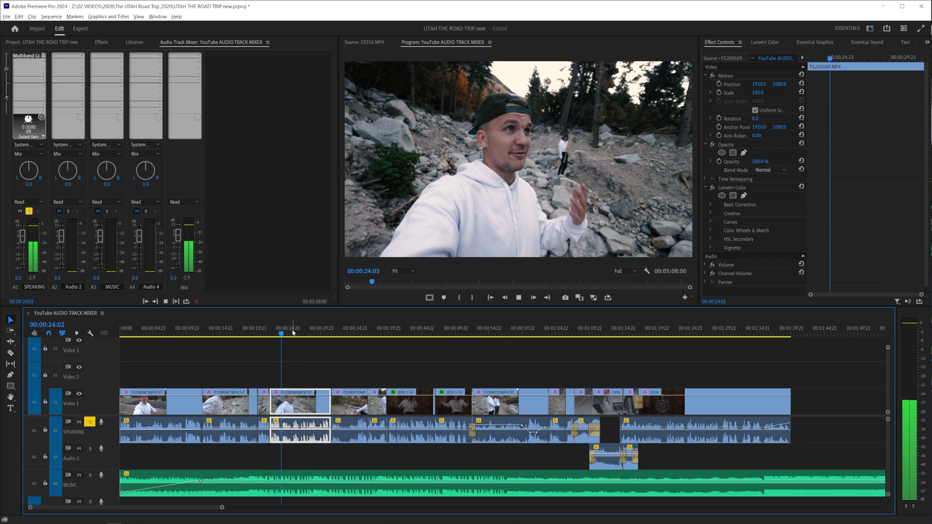
mouse_move(297, 333)
left_mouse_down()
mouse_move(305, 333)
mouse_move(292, 333)
left_mouse_up()
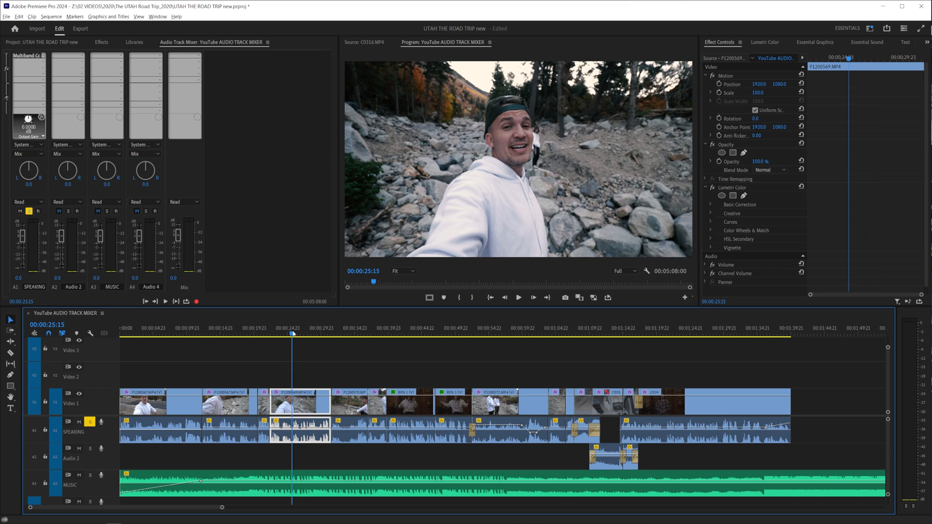
Add DeNoise to the SPEAKING track with the Light Noise Reduction preset and set its amount to 12.5%
left_click(43, 62)
mouse_move(56, 110)
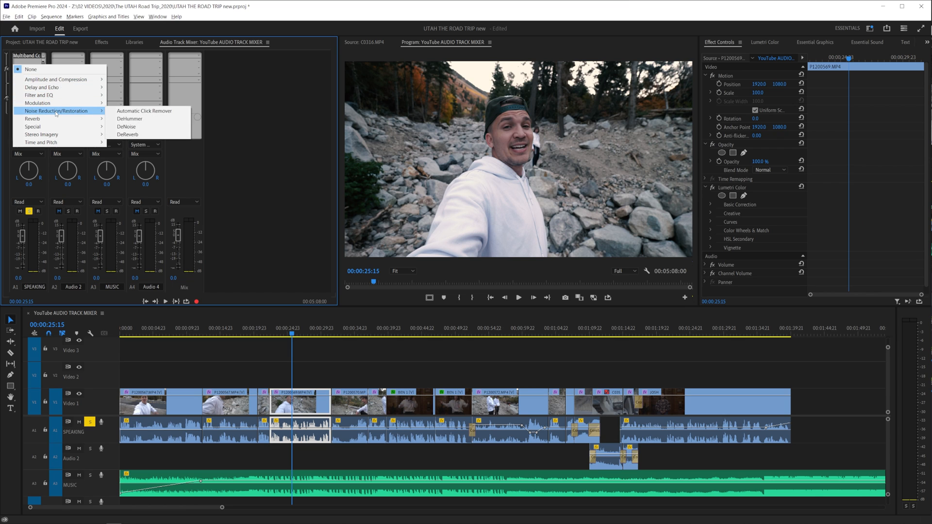
left_click(145, 125)
double_click(32, 63)
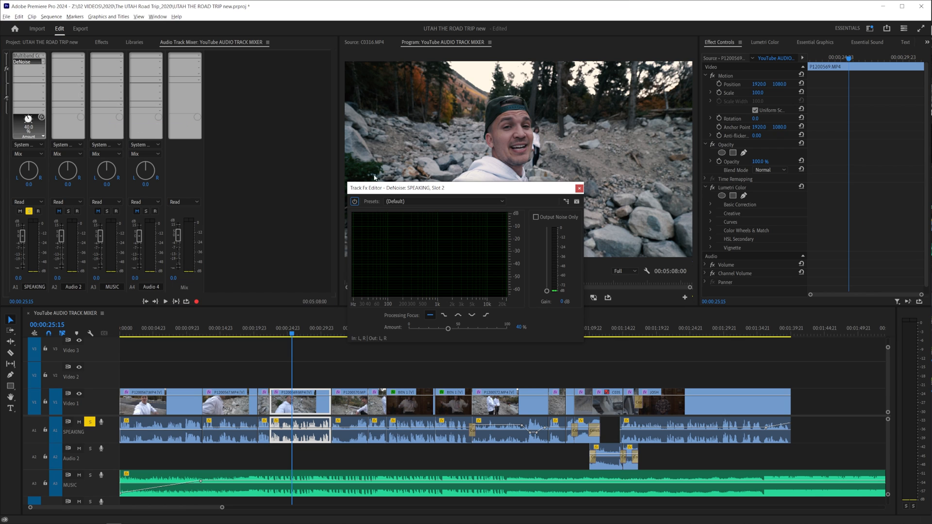
left_click(410, 202)
left_click(412, 228)
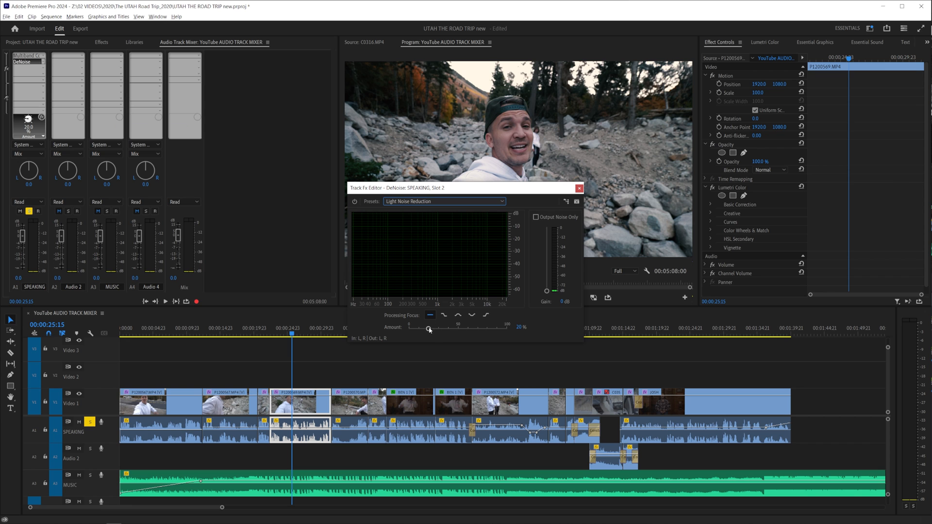
left_click_drag(429, 329, 428, 329)
left_click(579, 188)
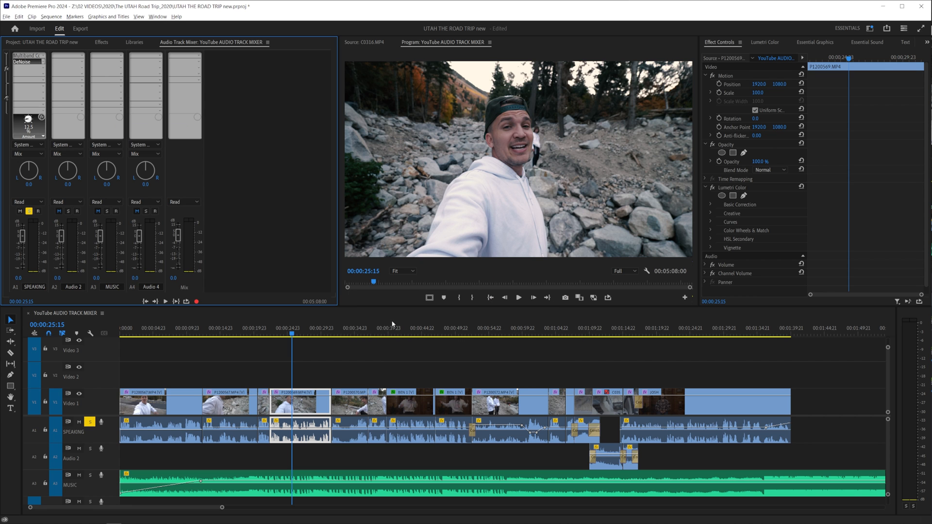
Play back the denoised SPEAKING track from 00:00:25:15 and turn off its solo
left_click(371, 362)
key("space")
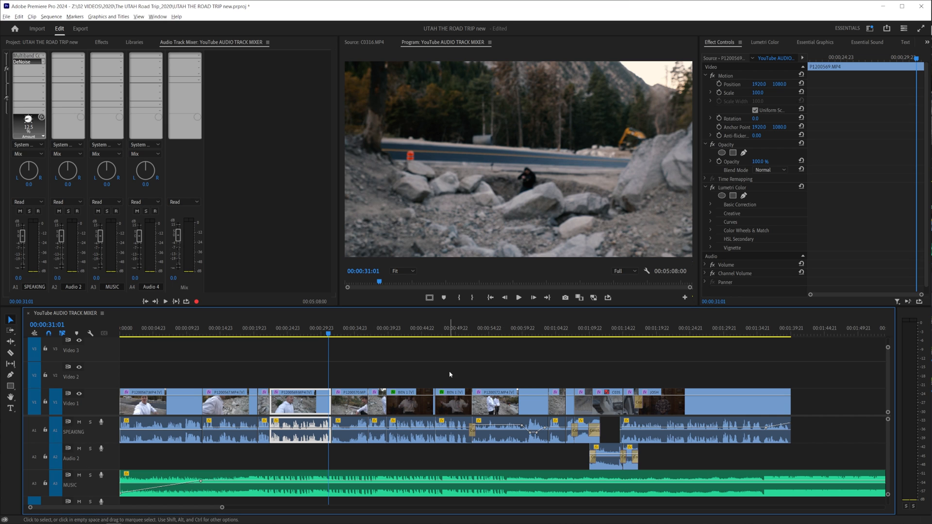
left_click(346, 330)
left_click(228, 226)
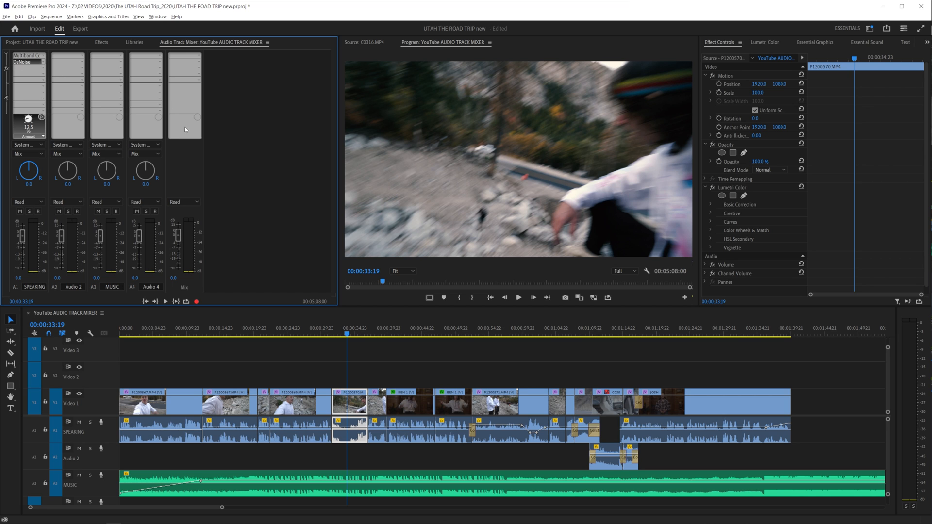
Solo the Audio 2 track and play back its first clip from 00:01:10:12
left_click(595, 329)
left_click(610, 456)
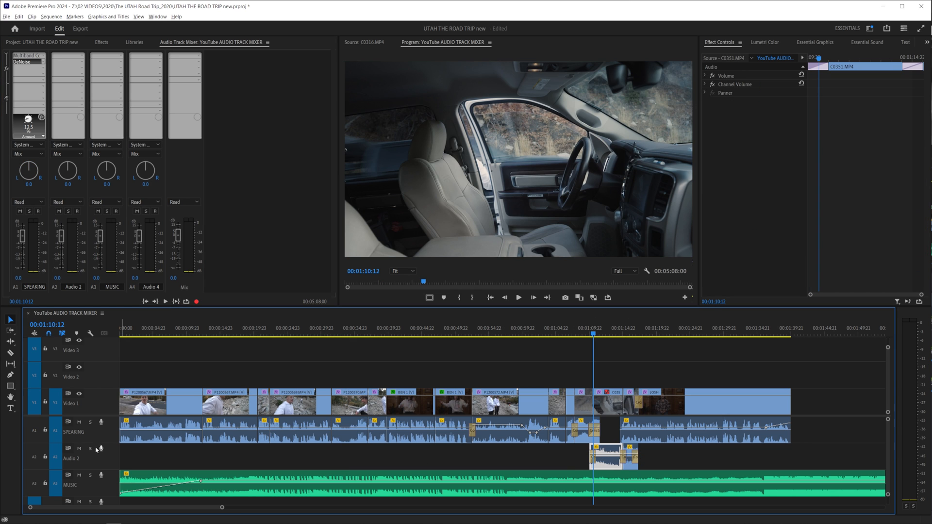
left_click(91, 450)
key("space")
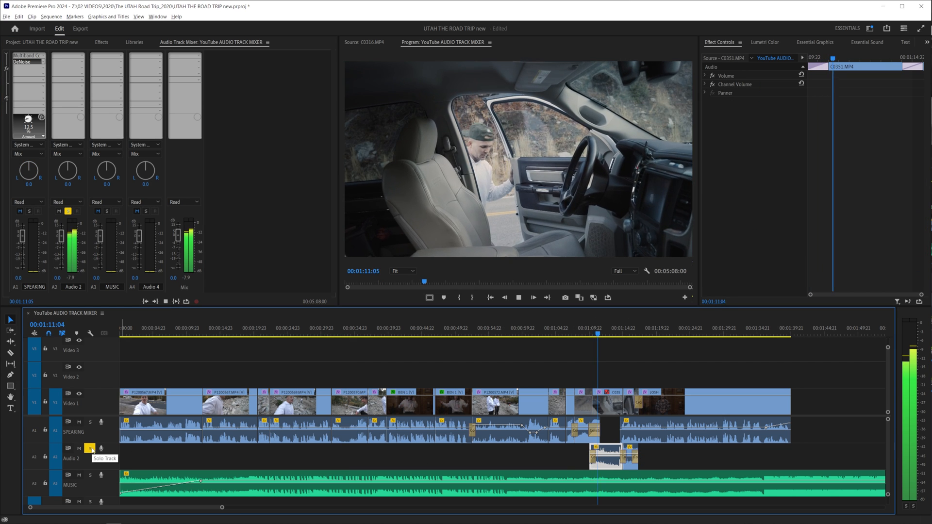
Stop playback, move the playhead back to 00:01:11:07, and add Studio Reverb to the Audio 2 track
key("space")
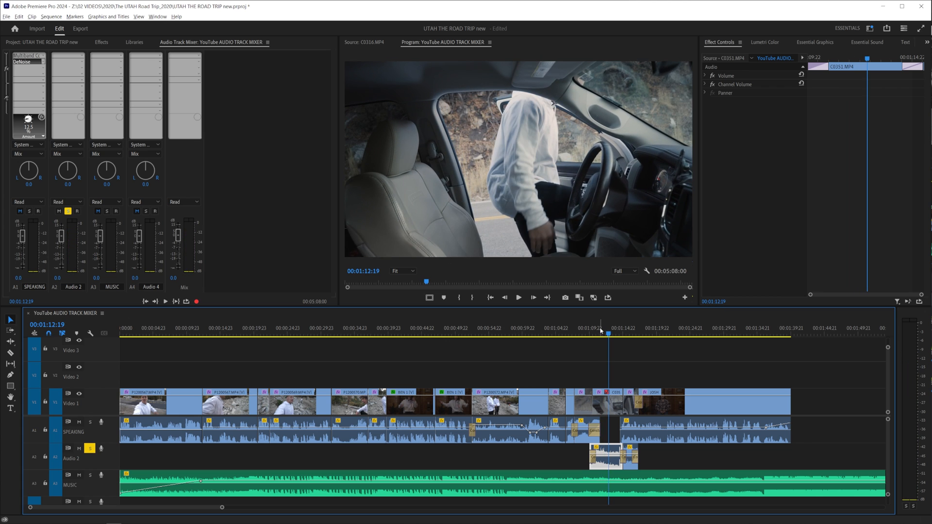
left_click(598, 333)
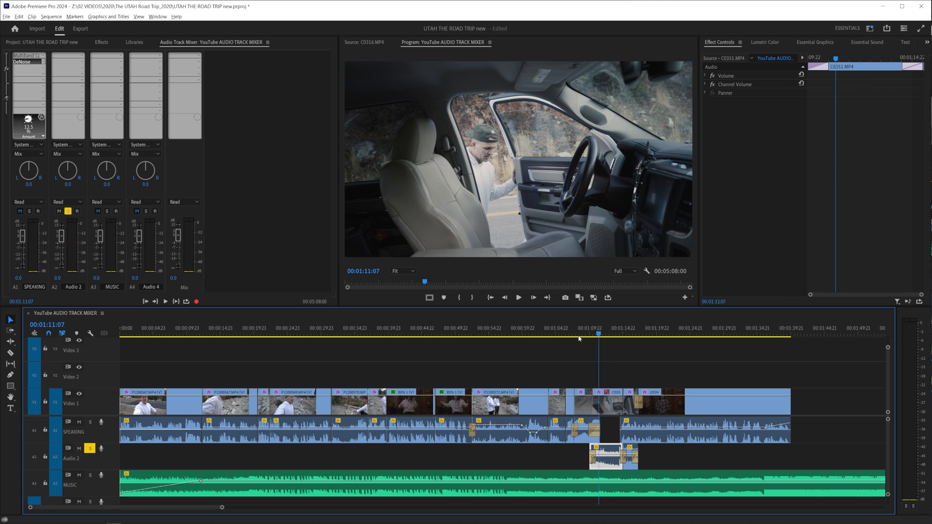
left_click(78, 58)
mouse_move(87, 117)
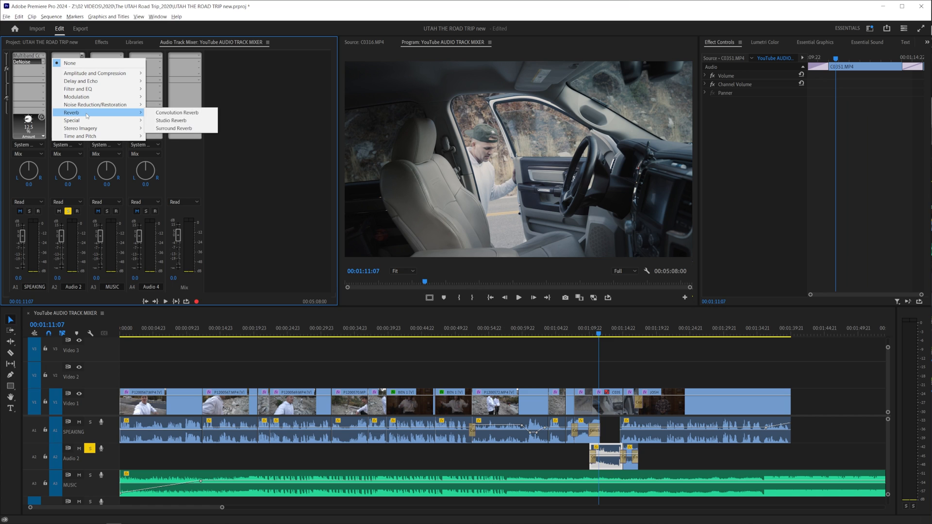
left_click(162, 119)
Solo the SPEAKING track alongside Audio 2 and play back from just before the first Audio 2 clip to hear the reverb
left_click(585, 332)
left_click(90, 422)
left_click(677, 360)
key("space")
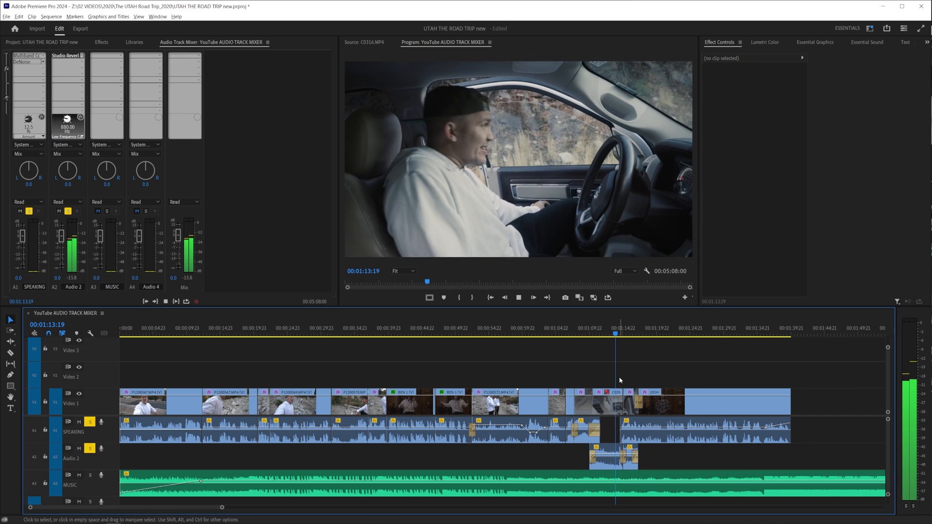
left_click(612, 402)
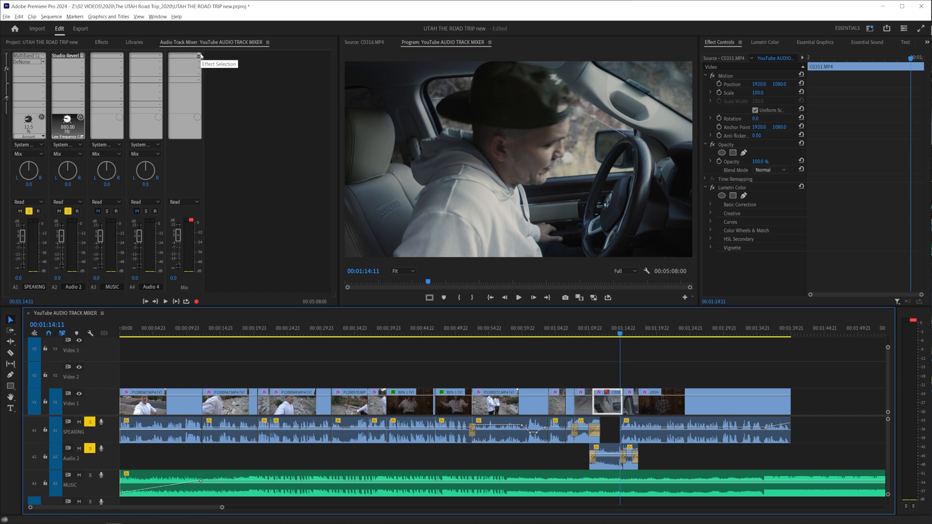
Clear the clipping indicators on the audio meters and add a Hard Limiter to the Mix track
left_click(912, 322)
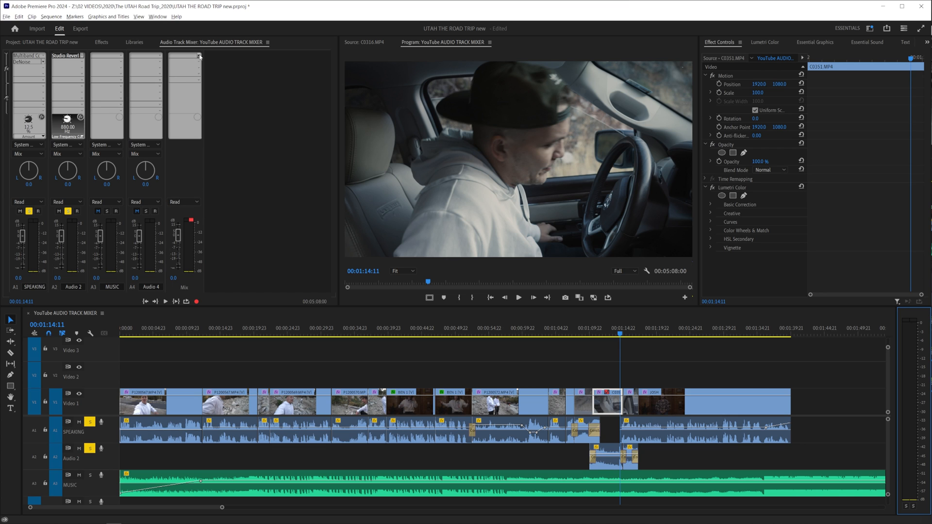
left_click(200, 56)
mouse_move(223, 73)
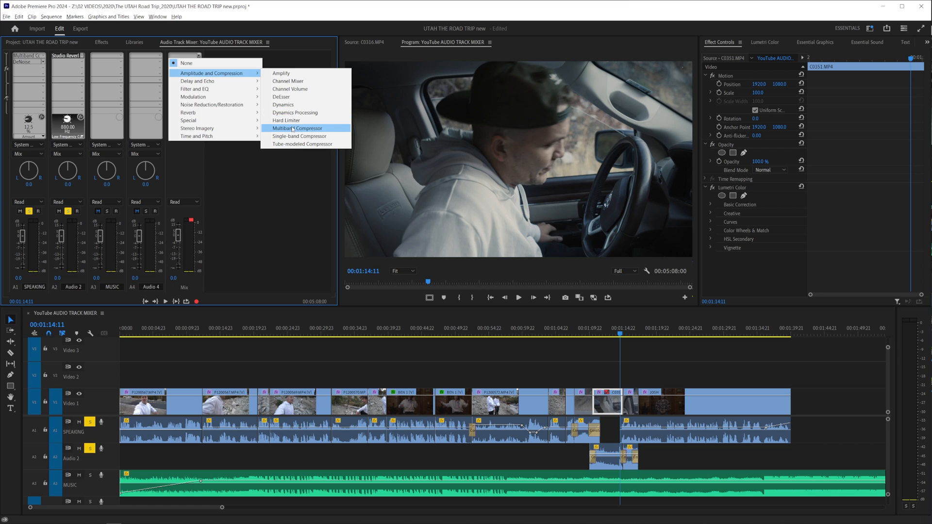
left_click(289, 120)
Play back the limited mix of all tracks across the third section of the vlog and return the playhead to 00:00:22:08
left_click(482, 370)
key("Home")
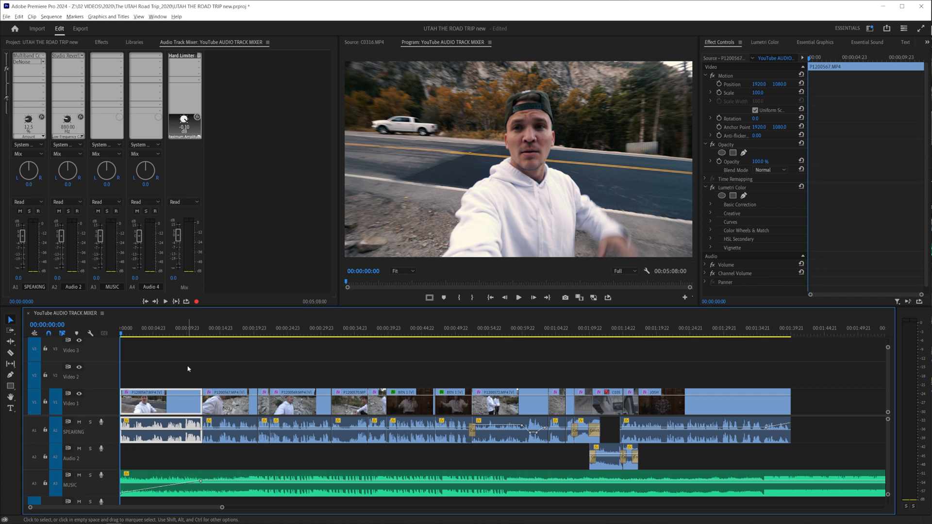
left_click(266, 331)
key("space")
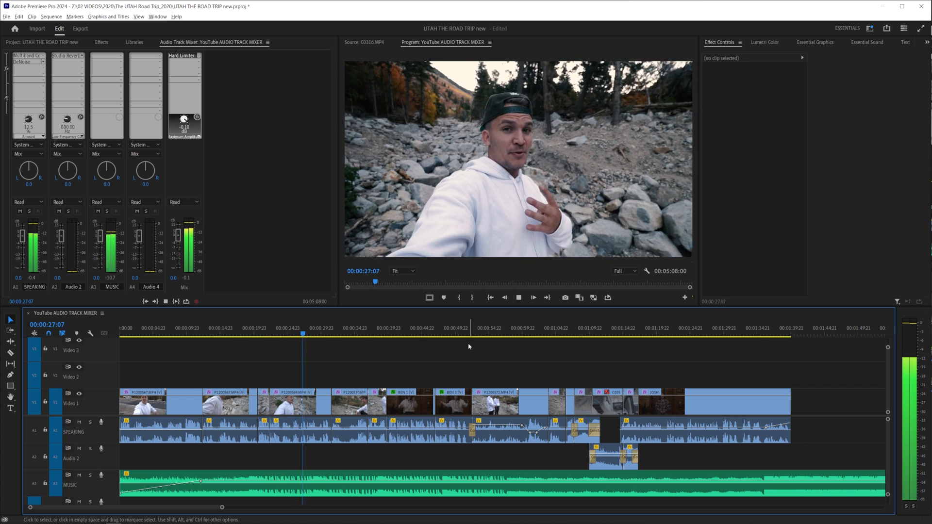
left_click(270, 333)
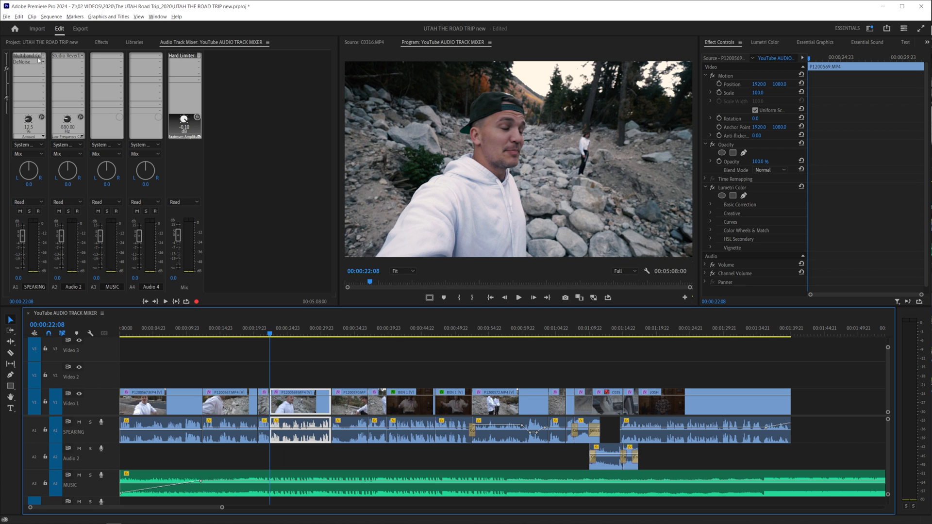
Remove Multiband Compressor and DeNoise from the SPEAKING track and Hard Limiter from the Mix track, and play back from 00:00:22:08
left_click(43, 62)
left_click(31, 70)
left_click(199, 56)
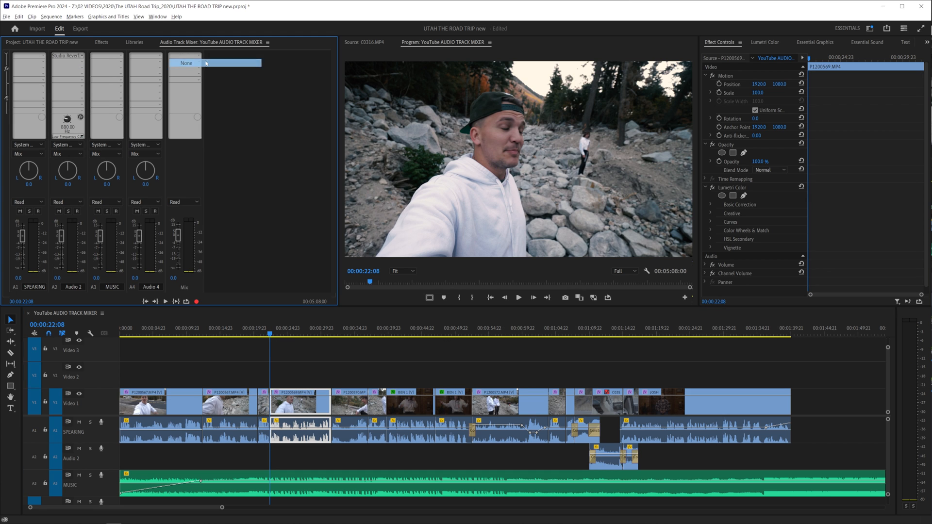
left_click(186, 63)
left_click(332, 371)
key("space")
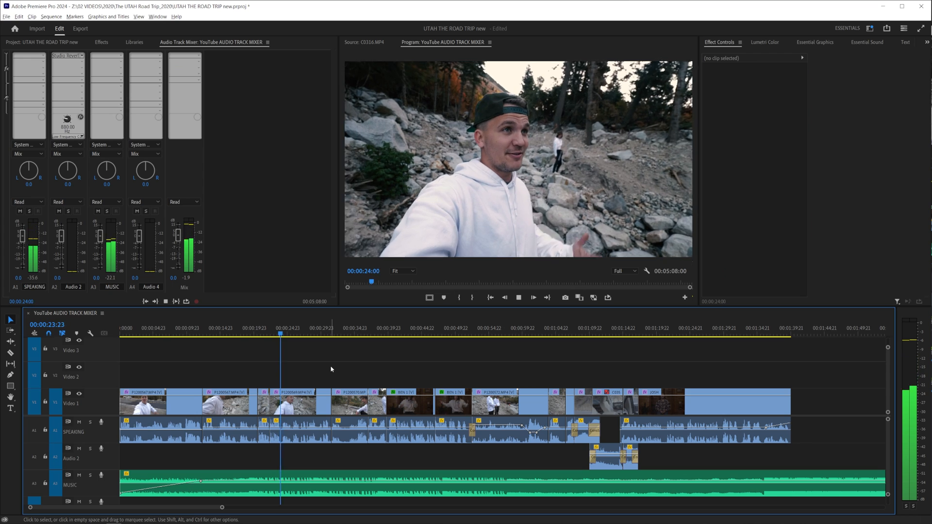